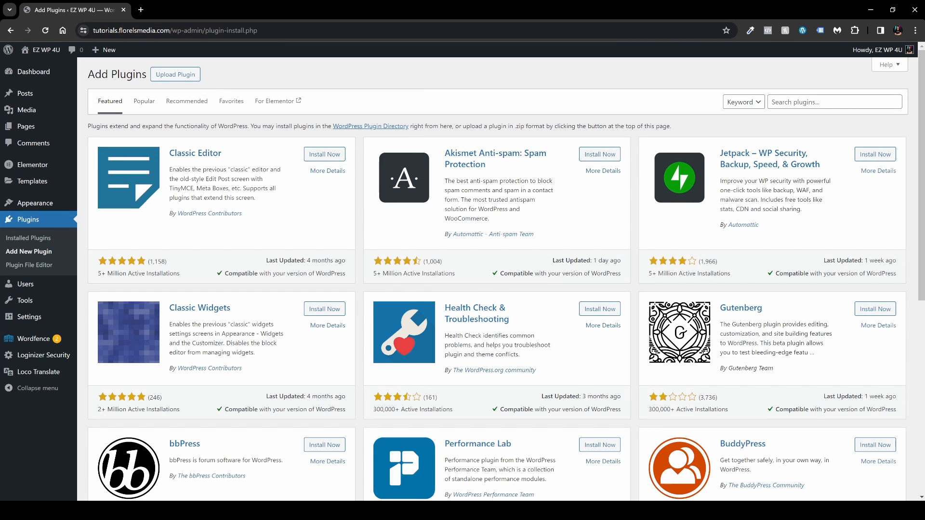
Step: Search the plugin directory for "solidwp" and "ithemes", and install and activate the Solid Security plugin
{"action": "left_click", "coordinate": [835, 102]}
{"action": "type", "text": "solid"}
{"action": "type", "text": "wp"}
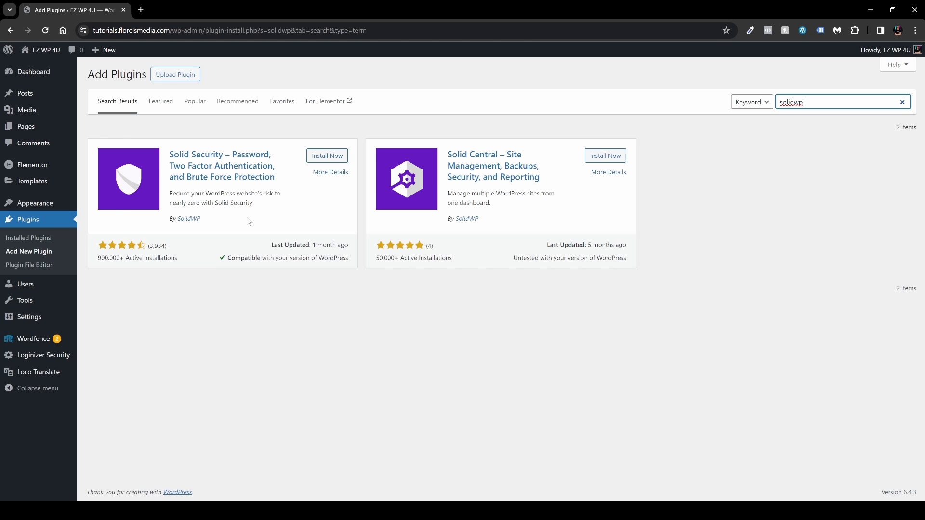
{"action": "key", "text": "ctrl+a"}
{"action": "type", "text": "ithemes"}
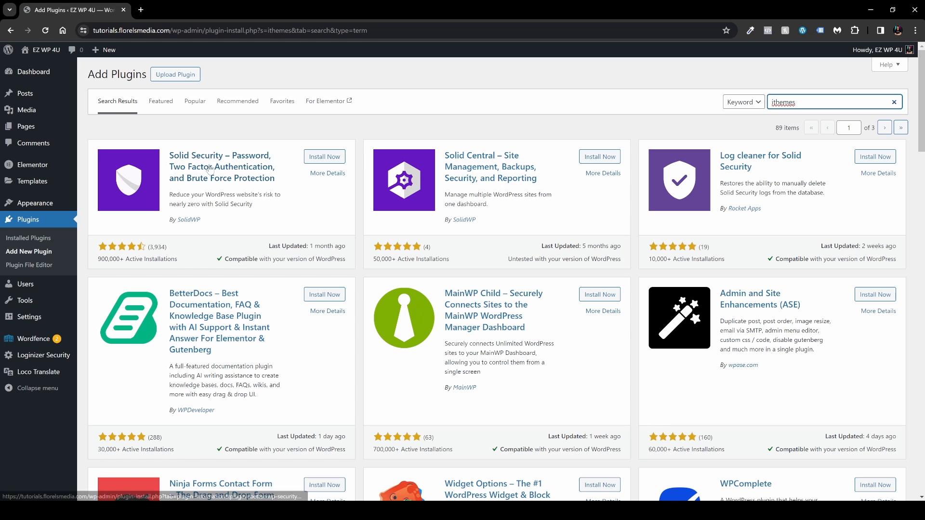
{"action": "left_click", "coordinate": [321, 157]}
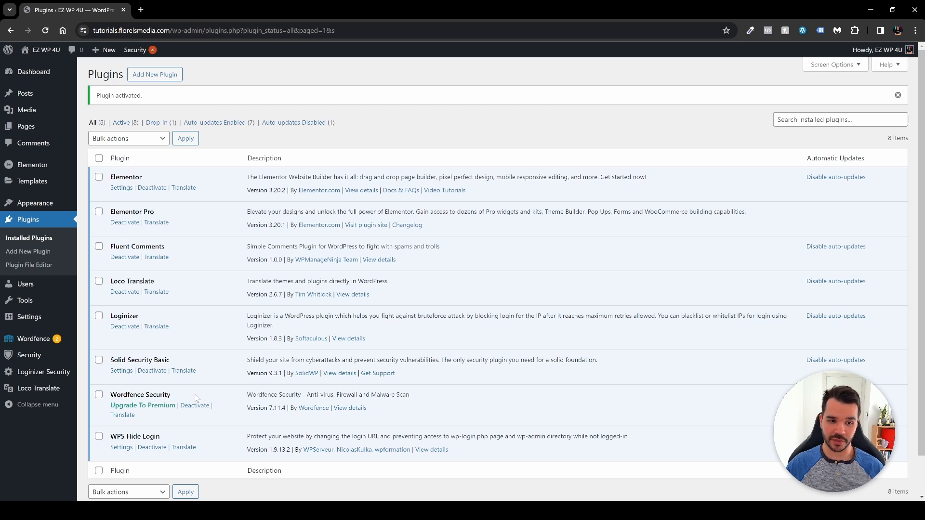
Step: Open the Solid Security setup and choose Blog as the website type
{"action": "mouse_move", "coordinate": [52, 356]}
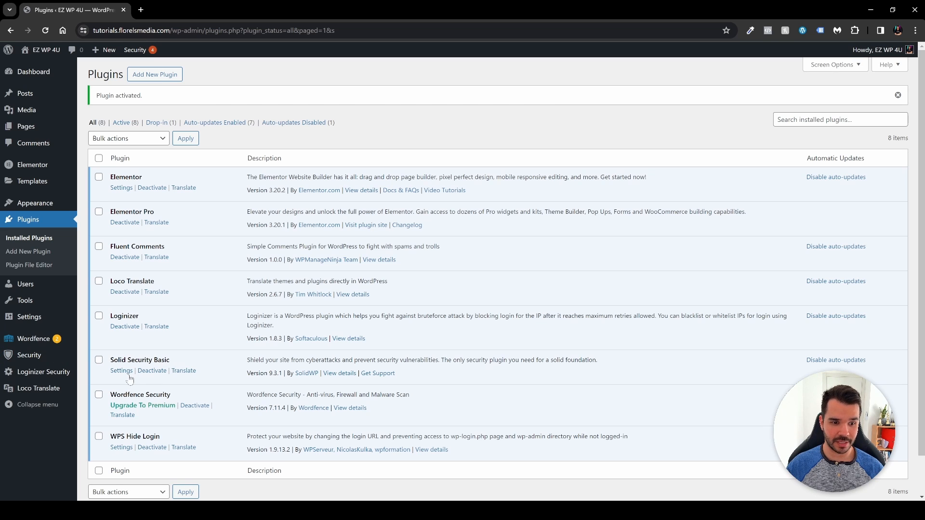
{"action": "left_click", "coordinate": [92, 357]}
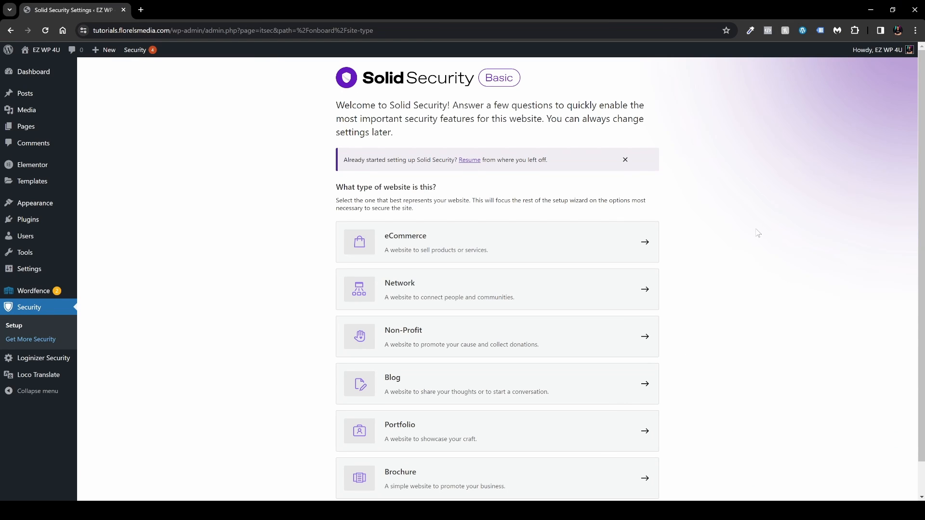
{"action": "scroll", "coordinate": [308, 245], "scroll_direction": "down", "scroll_amount": 1}
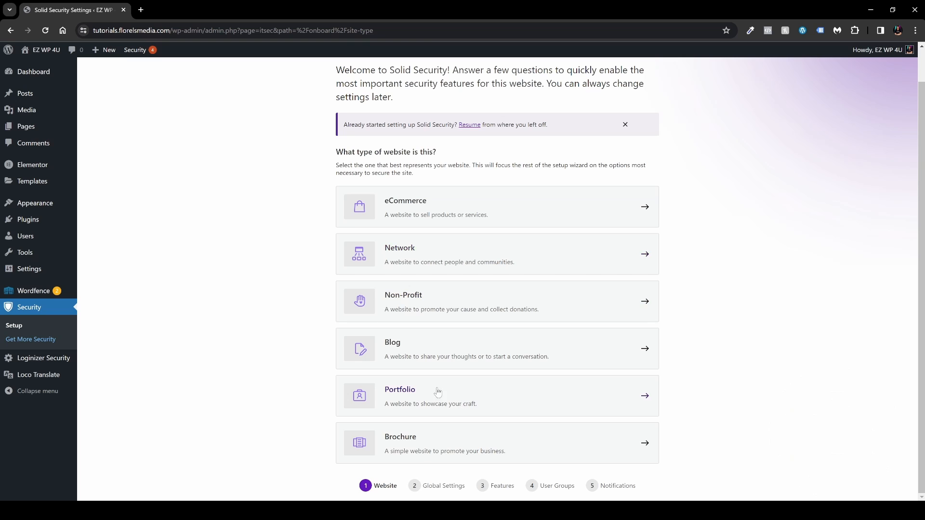
{"action": "left_click", "coordinate": [423, 362]}
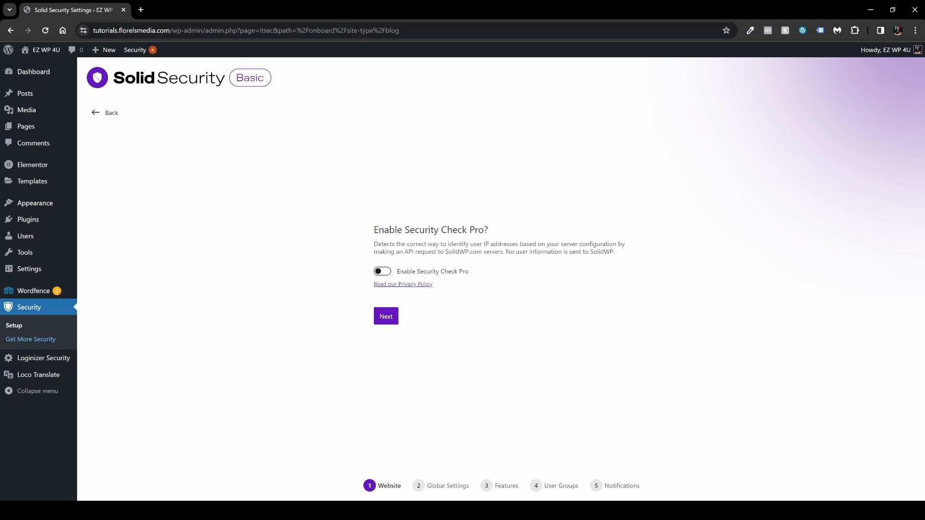
{"action": "left_click", "coordinate": [382, 271]}
{"action": "left_click", "coordinate": [392, 323]}
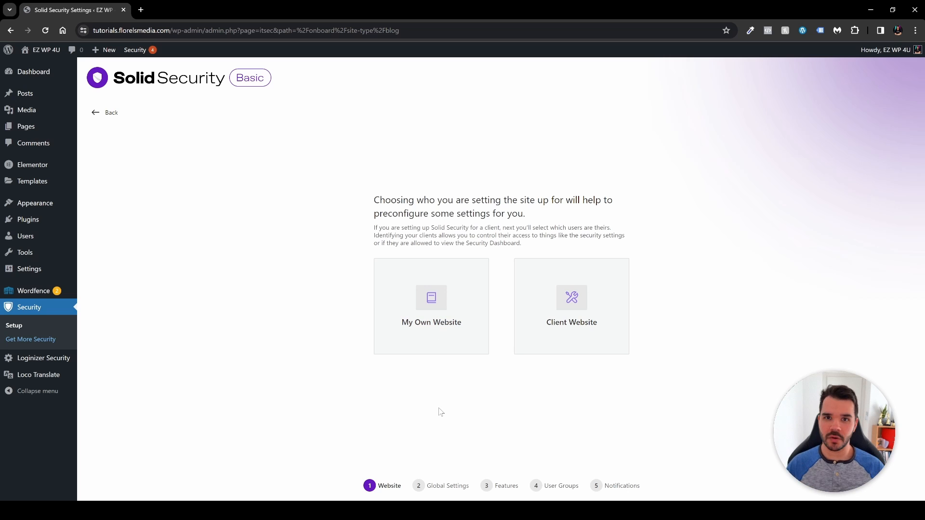
{"action": "left_click", "coordinate": [575, 337]}
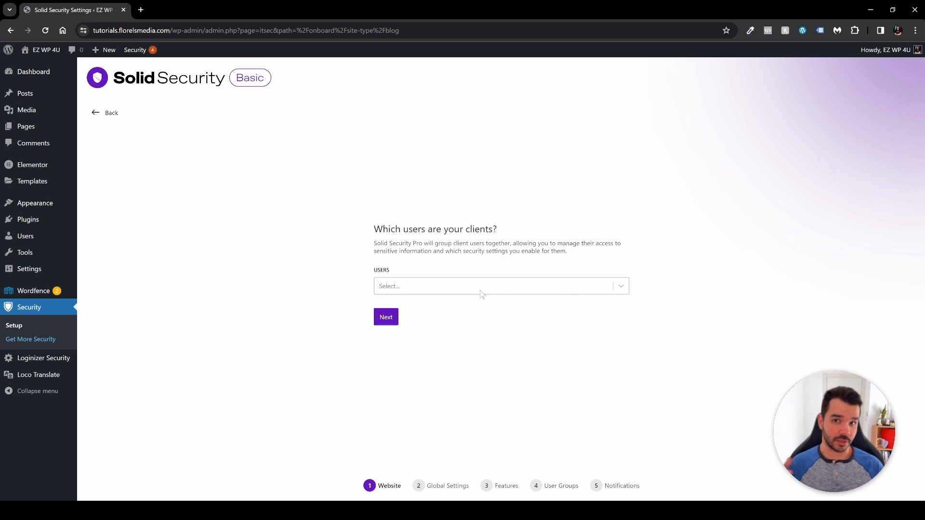
{"action": "key", "text": "alt+Left"}
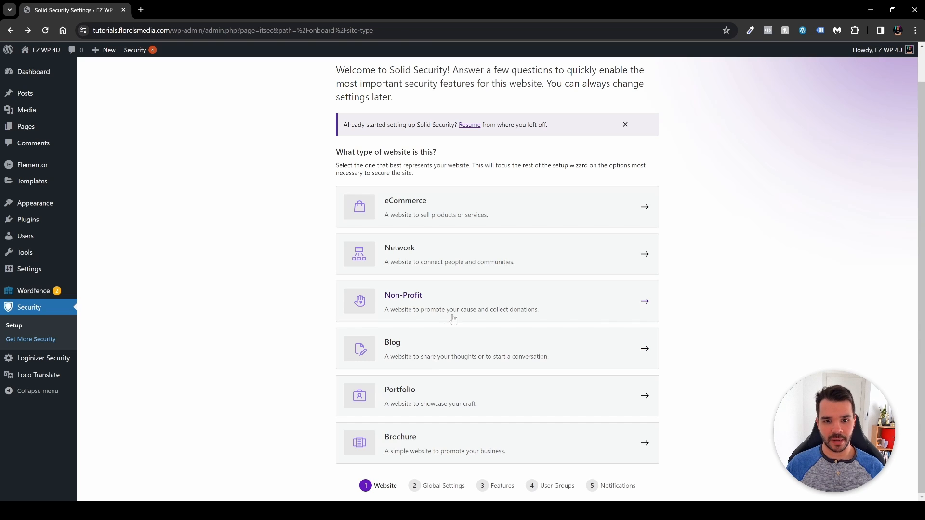
{"action": "left_click", "coordinate": [442, 355]}
{"action": "left_click", "coordinate": [382, 272]}
{"action": "left_click", "coordinate": [391, 322]}
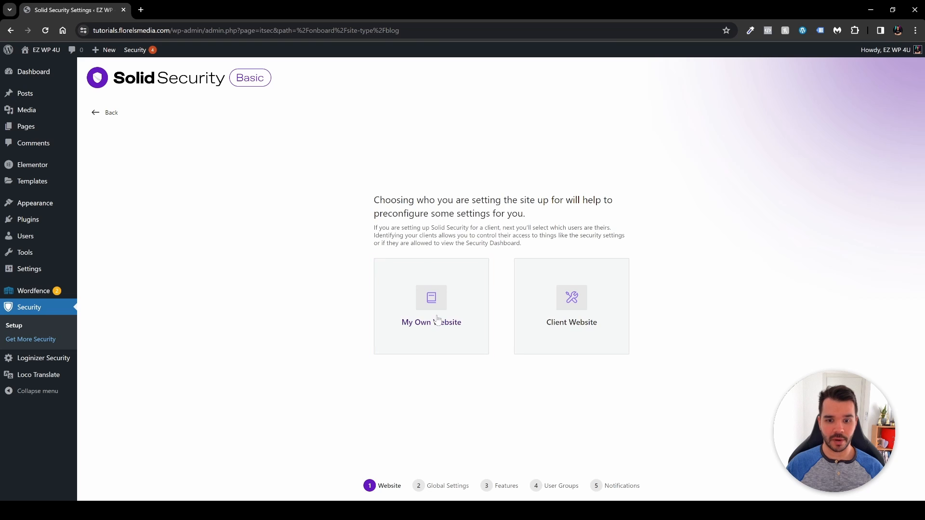
{"action": "left_click", "coordinate": [434, 320]}
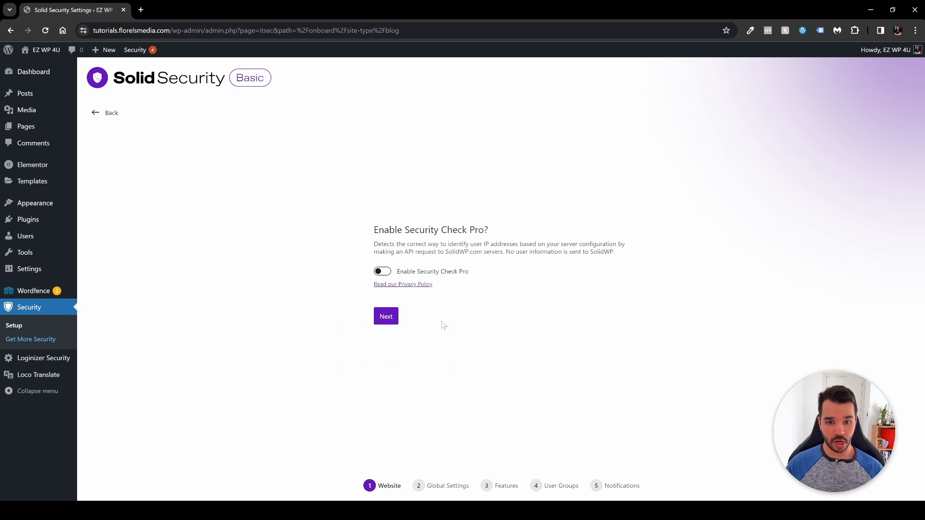
Step: Enable Security Check Pro and set the site up as a client website
{"action": "left_click", "coordinate": [386, 272]}
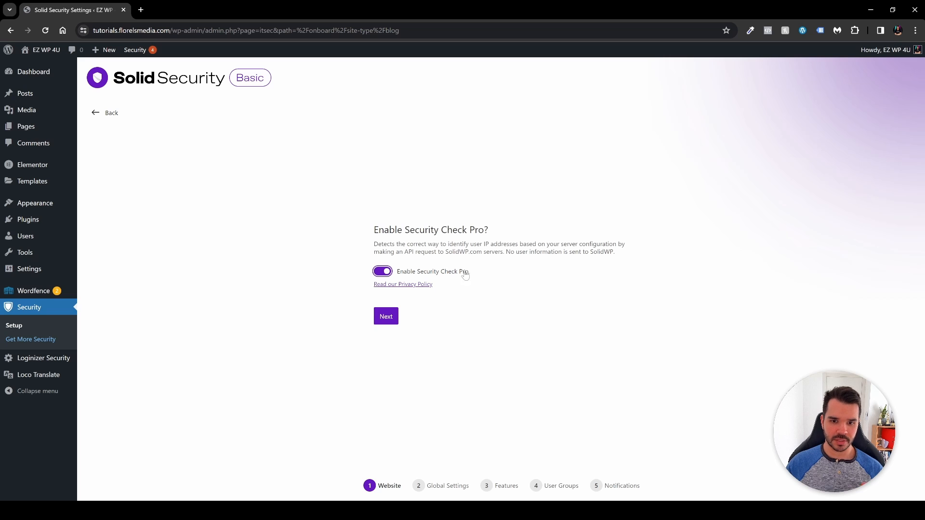
{"action": "left_click", "coordinate": [386, 317]}
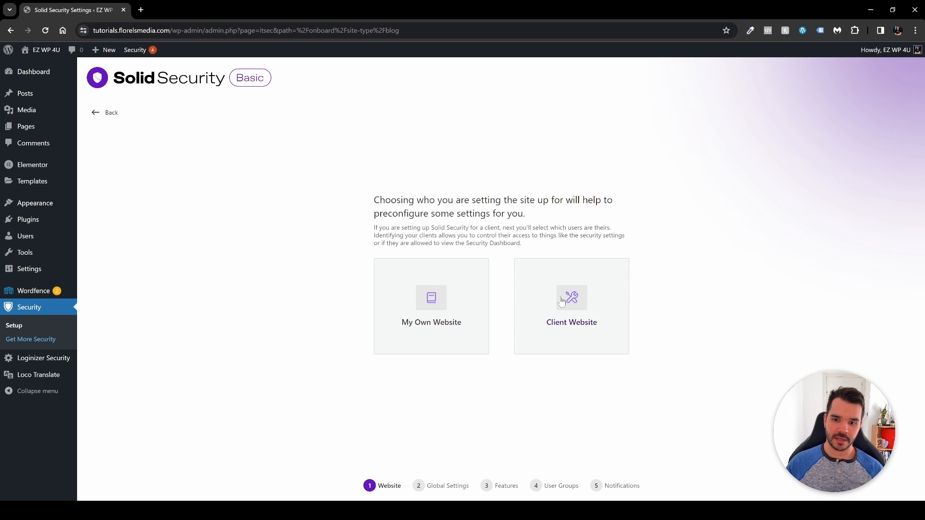
{"action": "left_click", "coordinate": [560, 301]}
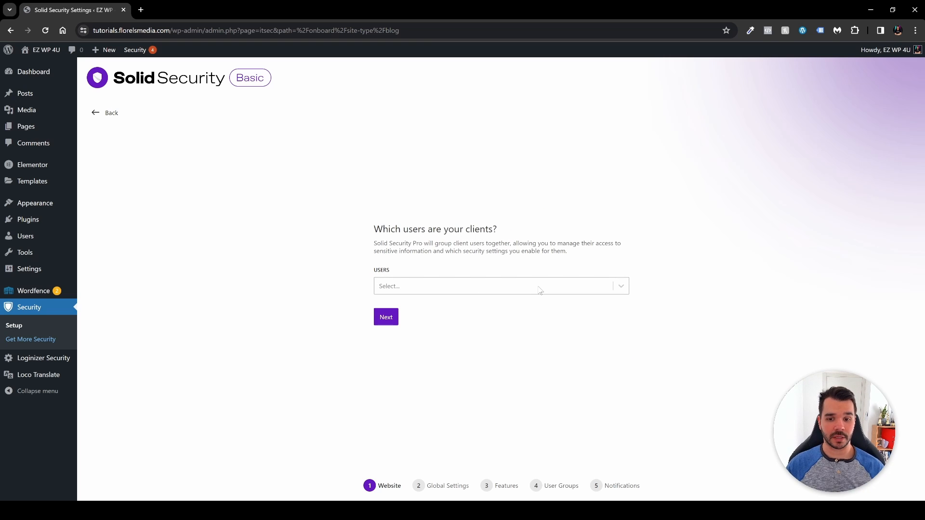
Step: Select Florels Media as the client user and accept EZ WP 4U as the user managing Solid Security
{"action": "left_click", "coordinate": [540, 290]}
{"action": "left_click", "coordinate": [470, 328]}
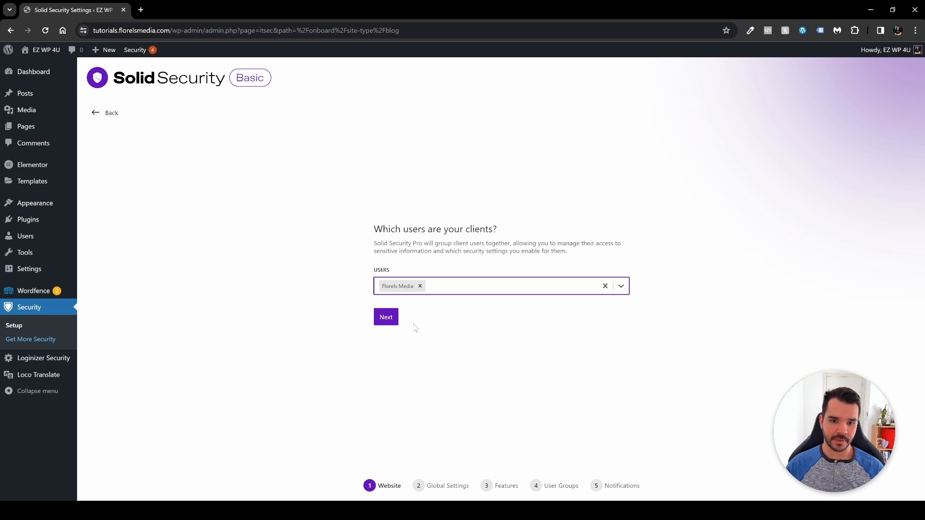
{"action": "left_click", "coordinate": [387, 319]}
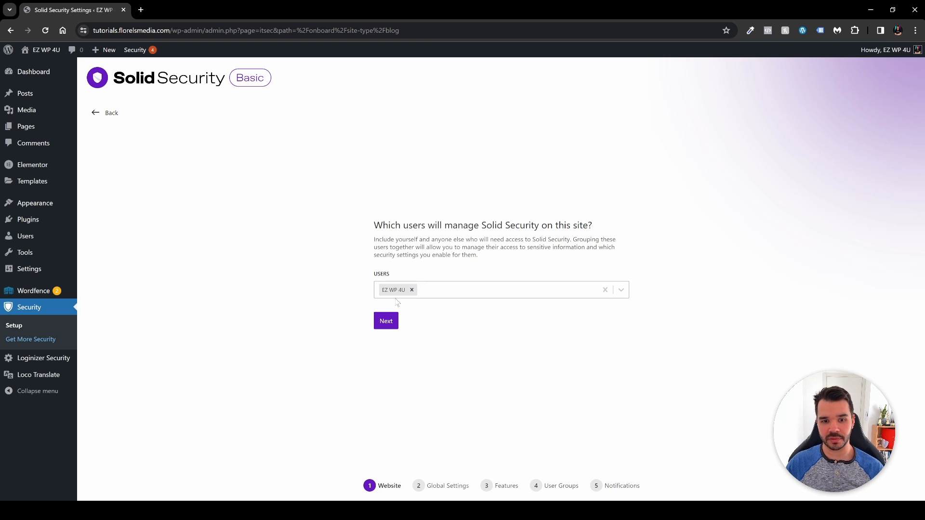
{"action": "left_click", "coordinate": [386, 321]}
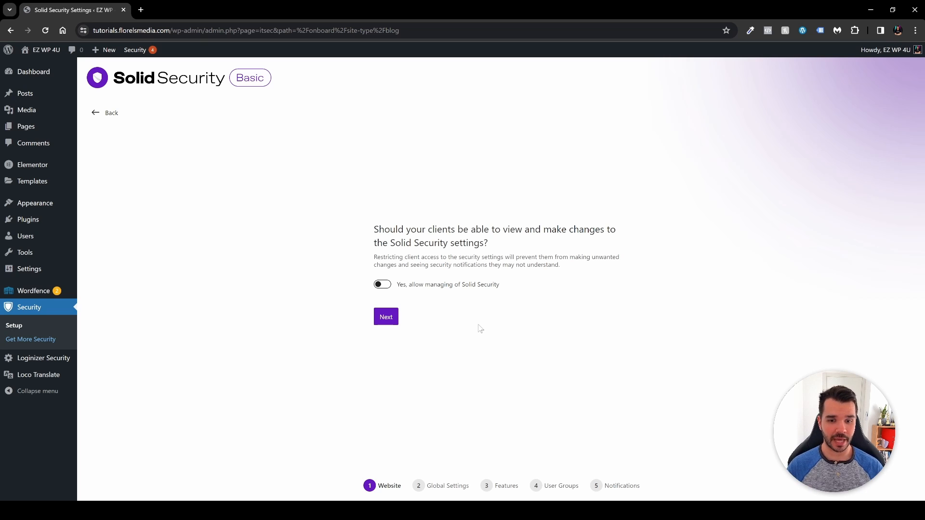
Step: Allow clients to manage Solid Security and enforce a password policy for the user accounts
{"action": "left_click", "coordinate": [383, 285]}
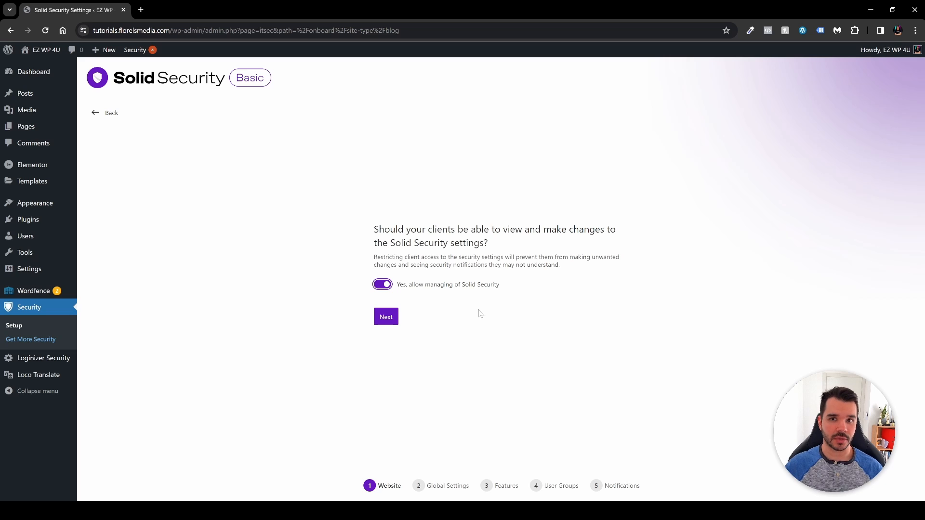
{"action": "left_click", "coordinate": [390, 322]}
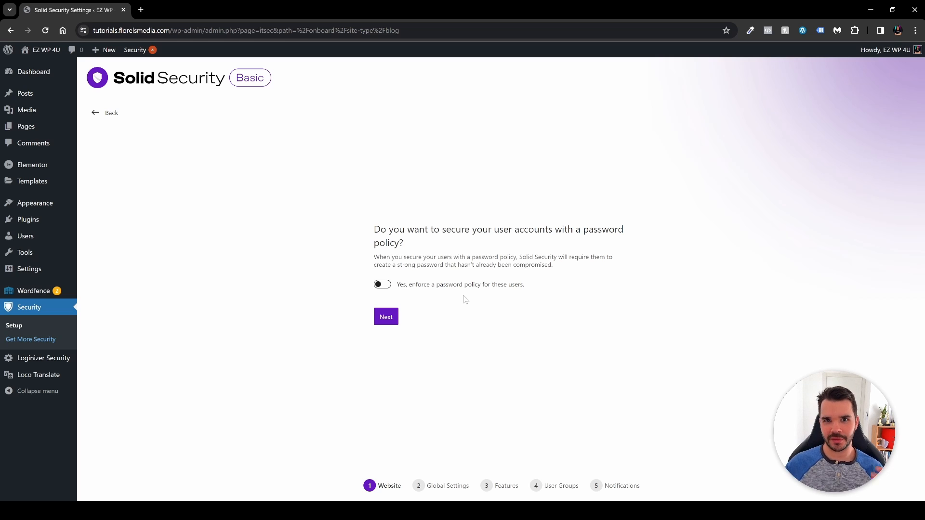
{"action": "left_click", "coordinate": [385, 285]}
{"action": "left_click", "coordinate": [387, 322]}
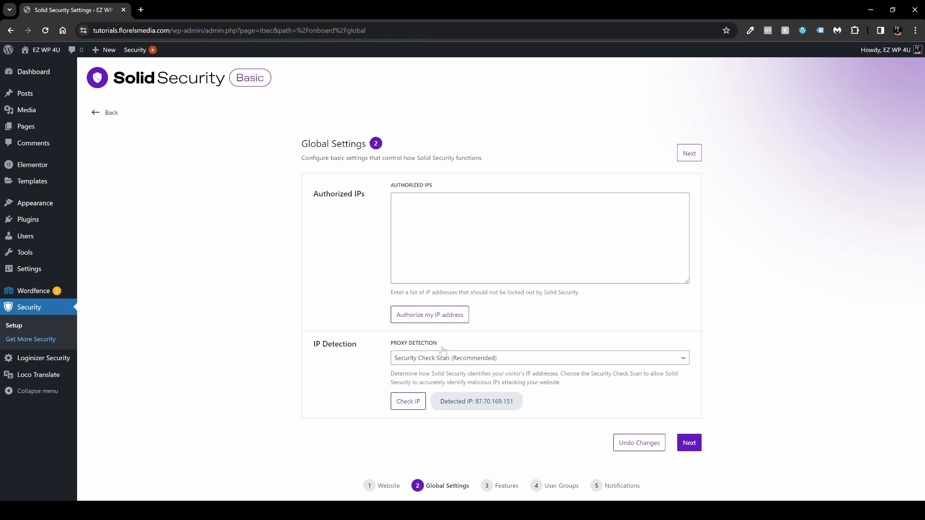
Step: Use Security Check Scan (Recommended) for proxy detection in the global settings and proceed to the features
{"action": "left_click", "coordinate": [522, 360]}
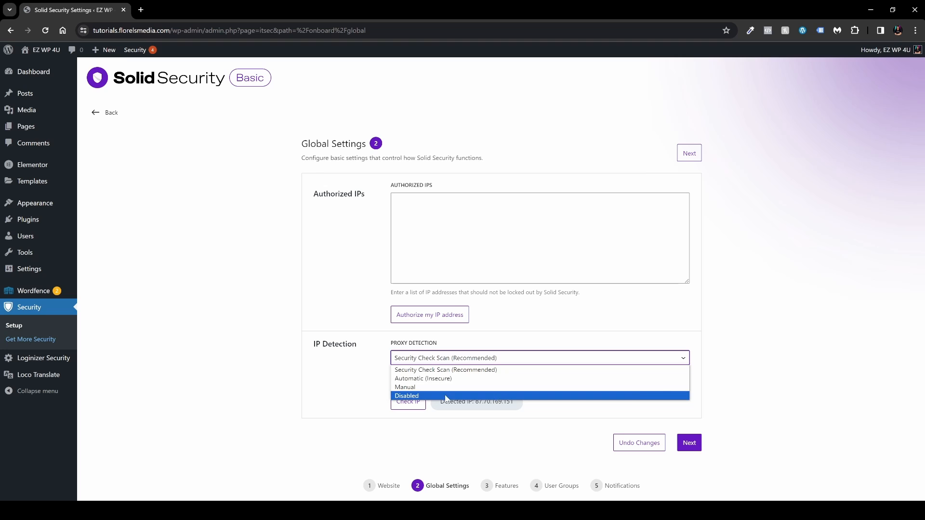
{"action": "left_click", "coordinate": [329, 371]}
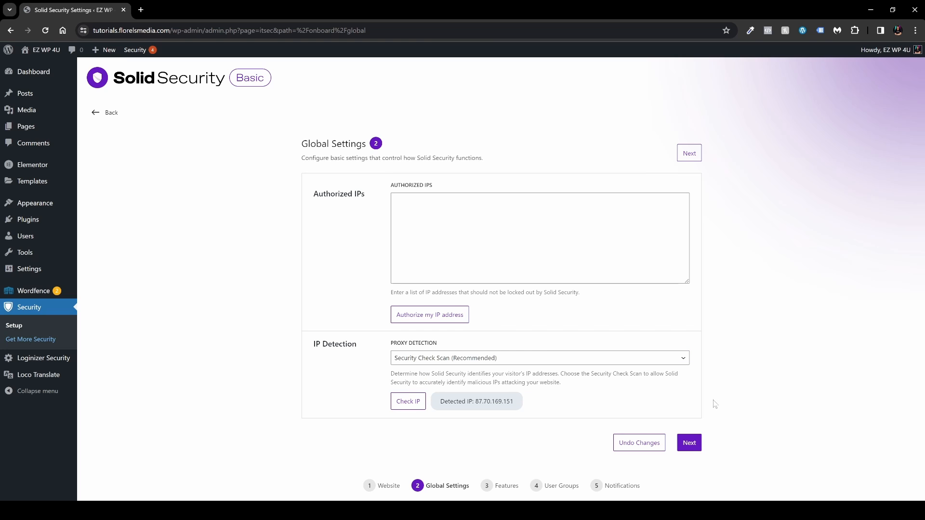
{"action": "left_click", "coordinate": [694, 450]}
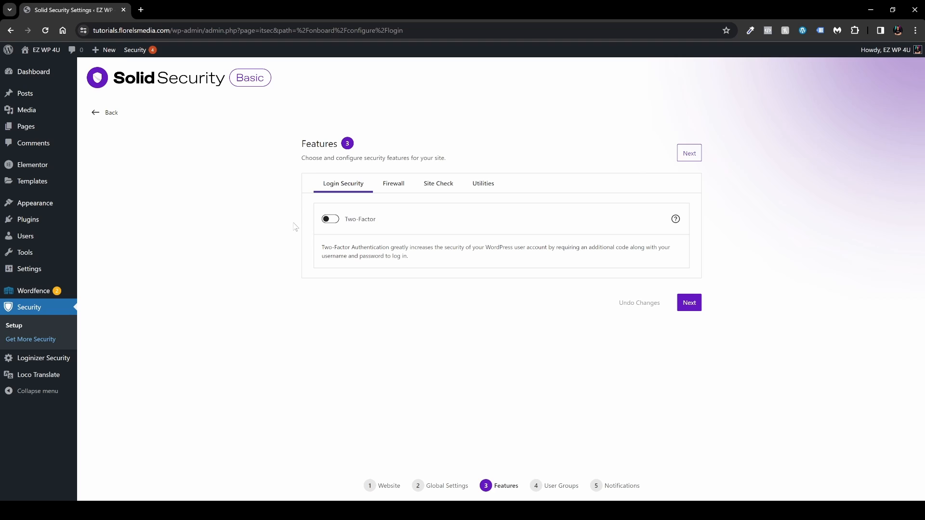
Step: Enable Two-Factor login security, review the firewall, site check and utilities features, and proceed to the user groups
{"action": "left_click", "coordinate": [330, 223]}
{"action": "left_click", "coordinate": [393, 187]}
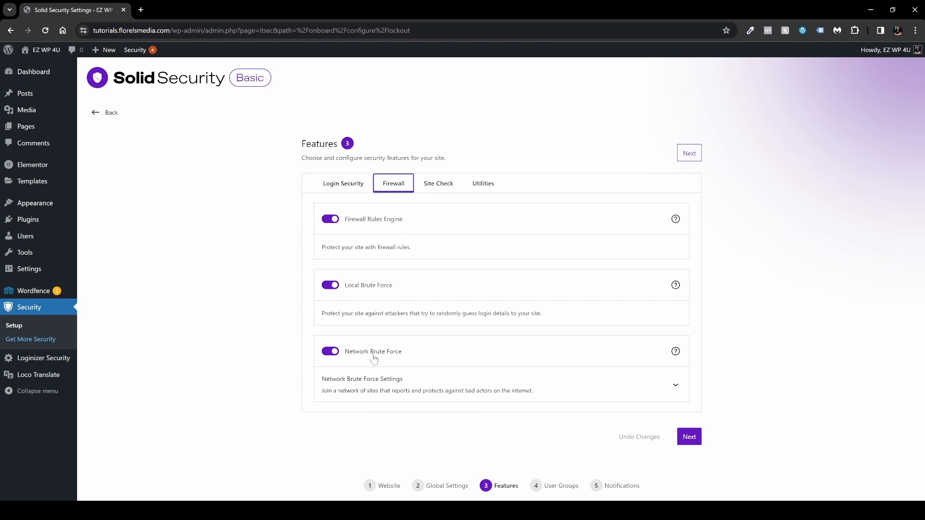
{"action": "left_click", "coordinate": [439, 185]}
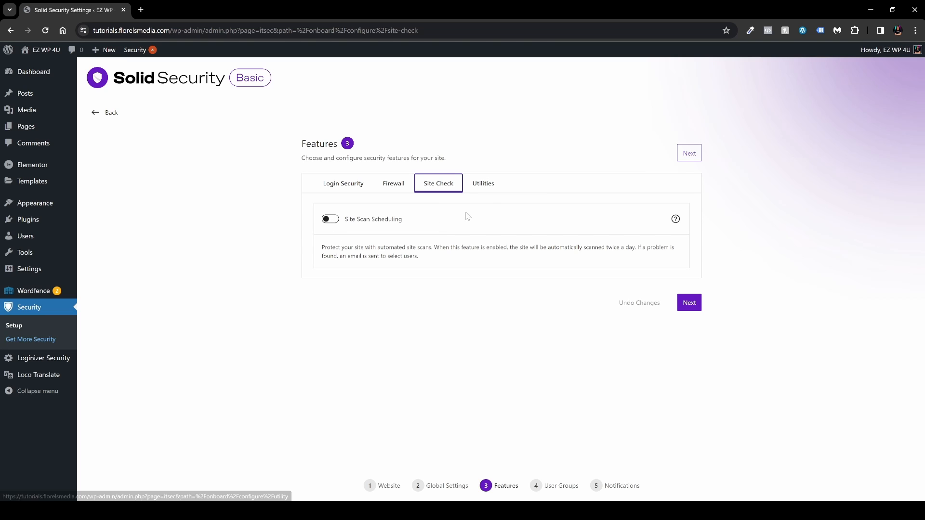
{"action": "left_click", "coordinate": [483, 187]}
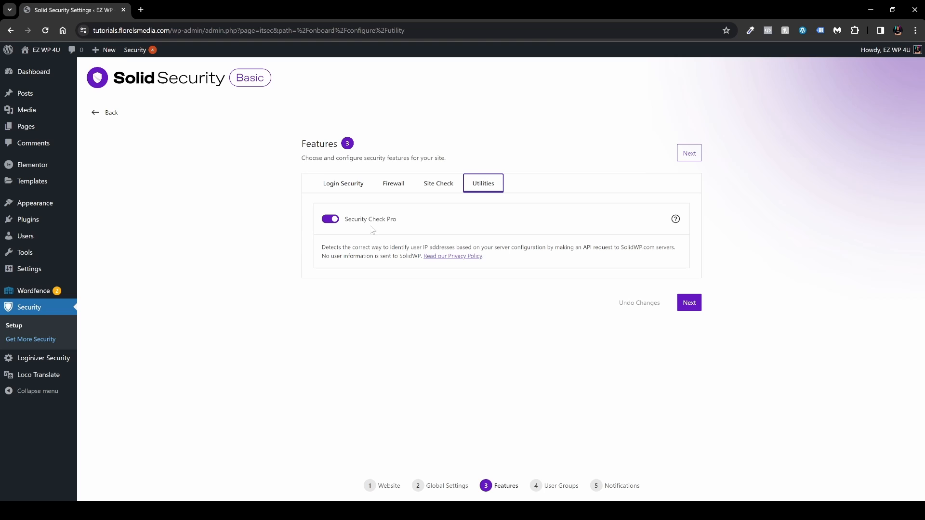
{"action": "left_click", "coordinate": [683, 306]}
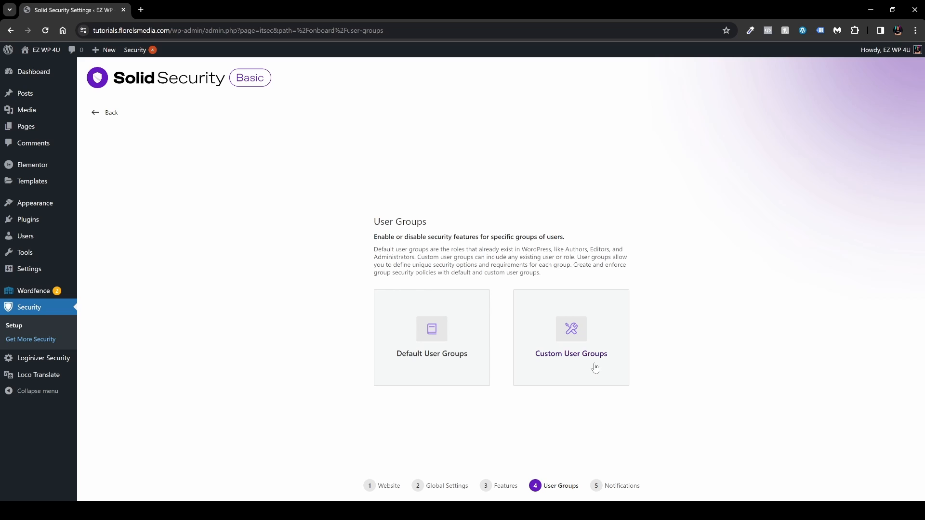
Step: Choose the default user groups and examine the features set for the groups from Clients to Everybody Else
{"action": "left_click", "coordinate": [445, 366]}
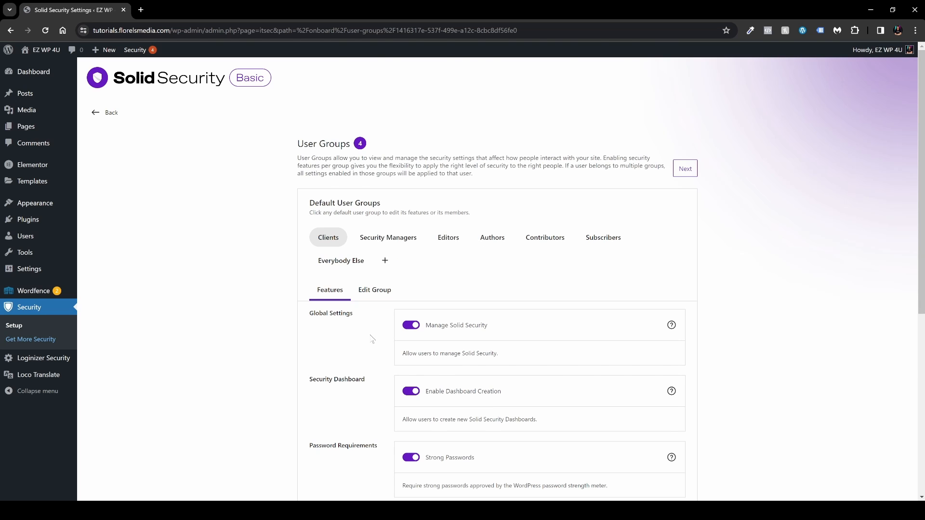
{"action": "scroll", "coordinate": [338, 289], "scroll_direction": "down", "scroll_amount": 2}
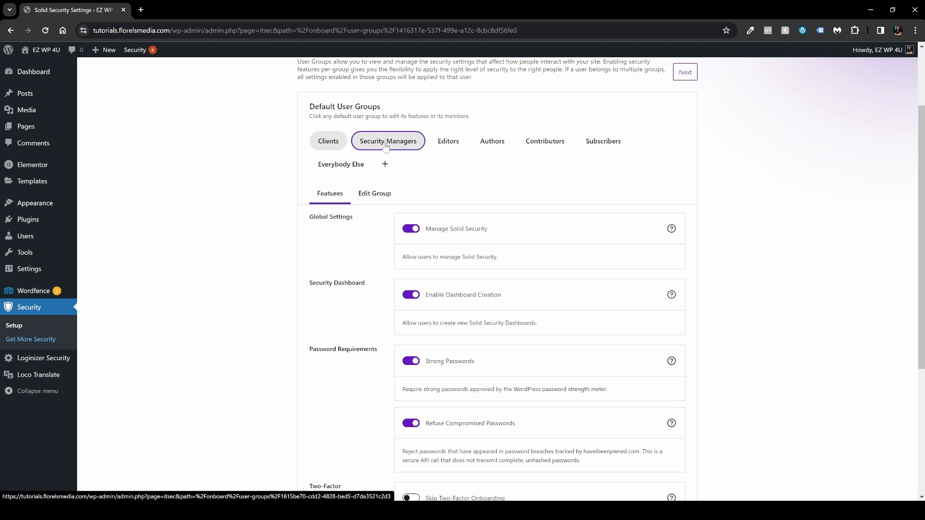
{"action": "left_click", "coordinate": [448, 142]}
{"action": "left_click", "coordinate": [542, 143]}
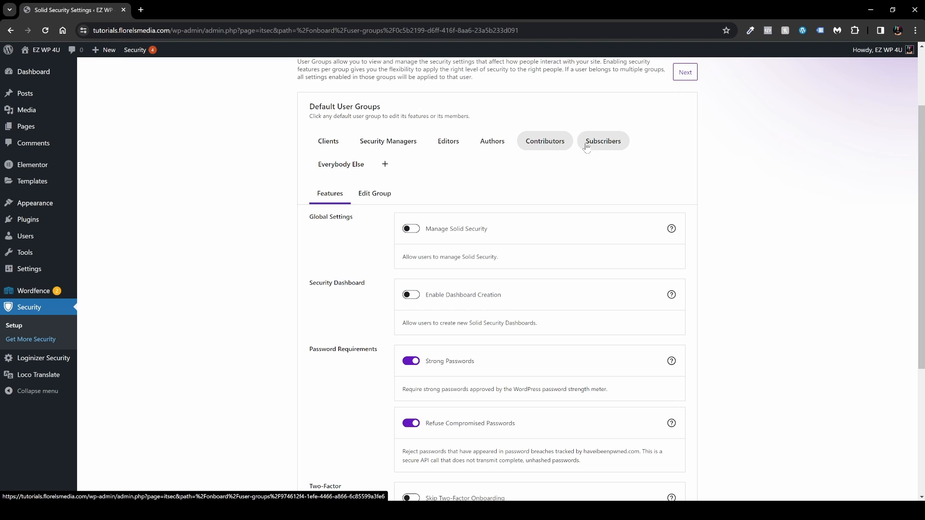
{"action": "left_click", "coordinate": [497, 145]}
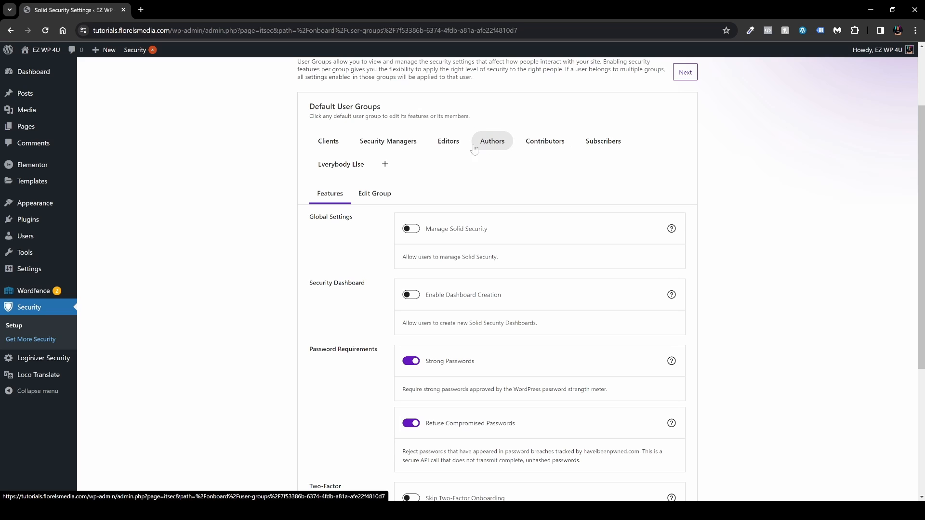
{"action": "left_click", "coordinate": [449, 145]}
{"action": "left_click", "coordinate": [381, 145]}
{"action": "left_click", "coordinate": [333, 145]}
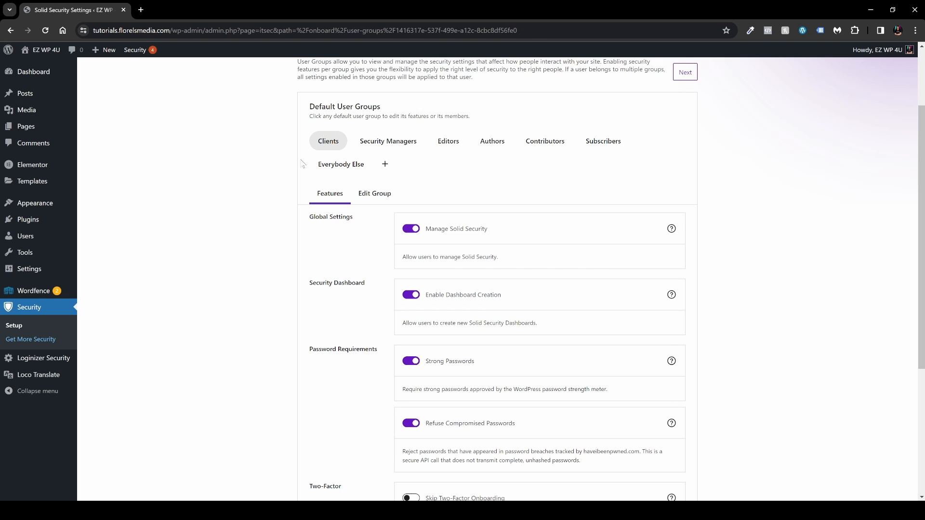
{"action": "scroll", "coordinate": [295, 193], "scroll_direction": "down", "scroll_amount": 4}
{"action": "scroll", "coordinate": [295, 198], "scroll_direction": "up", "scroll_amount": 6}
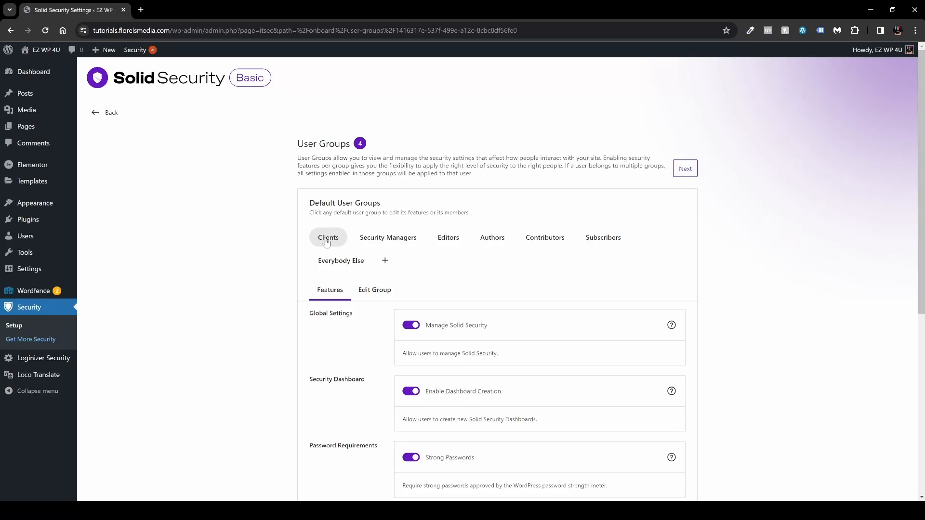
{"action": "left_click", "coordinate": [338, 266]}
{"action": "scroll", "coordinate": [347, 289], "scroll_direction": "down", "scroll_amount": 5}
{"action": "scroll", "coordinate": [368, 323], "scroll_direction": "up", "scroll_amount": 6}
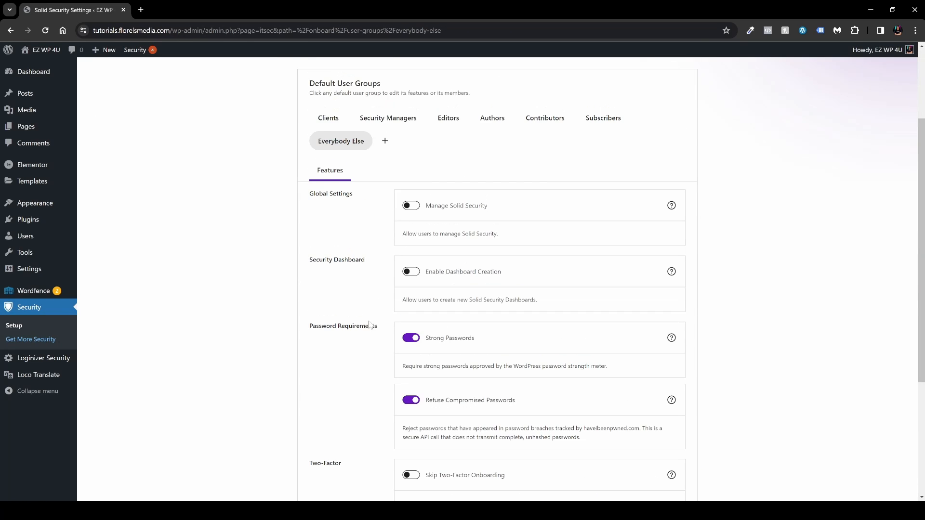
Step: Review the Clients group's features, then complete the setup wizard keeping all Administrator users as default notification recipients
{"action": "left_click", "coordinate": [326, 240]}
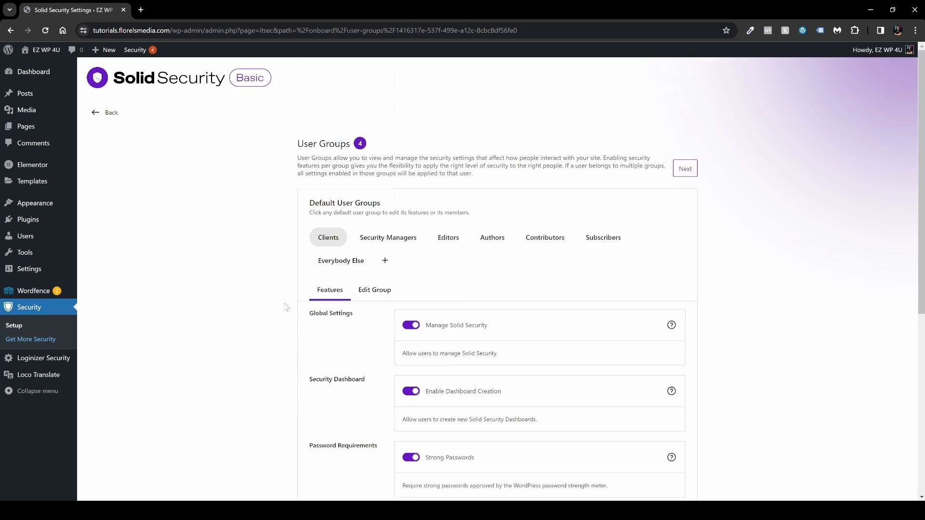
{"action": "scroll", "coordinate": [646, 427], "scroll_direction": "down", "scroll_amount": 10}
{"action": "left_click", "coordinate": [685, 456]}
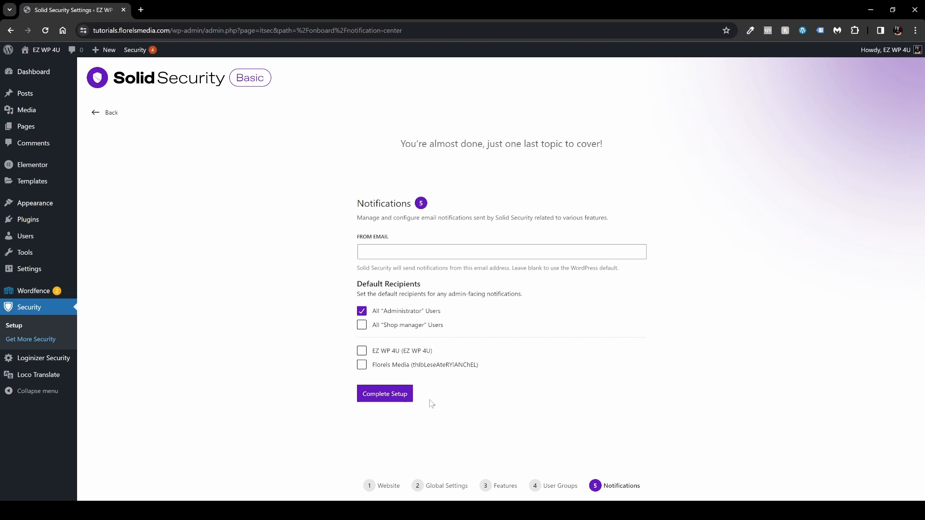
{"action": "left_click", "coordinate": [398, 398]}
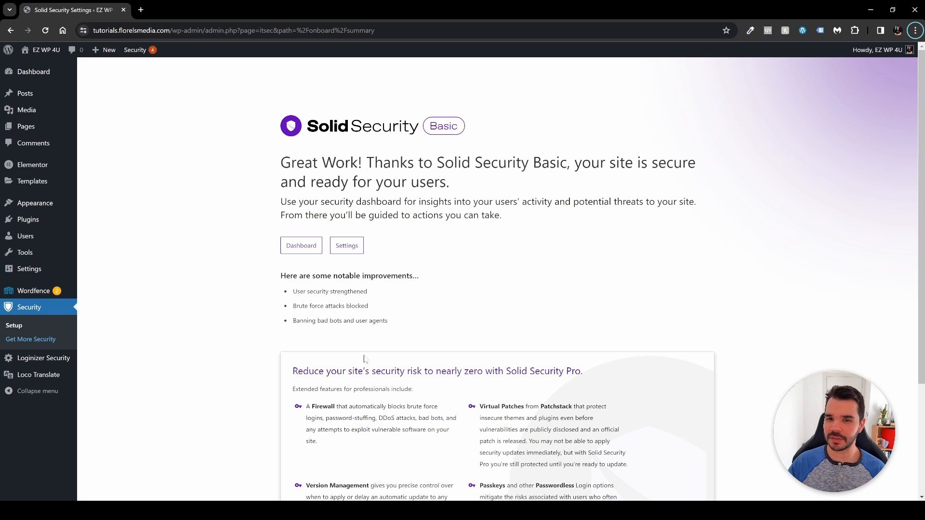
Step: Open the Solid Security dashboard and examine its cards, from the security summary and bans overview to banned IPs and vulnerable software
{"action": "left_click", "coordinate": [301, 250]}
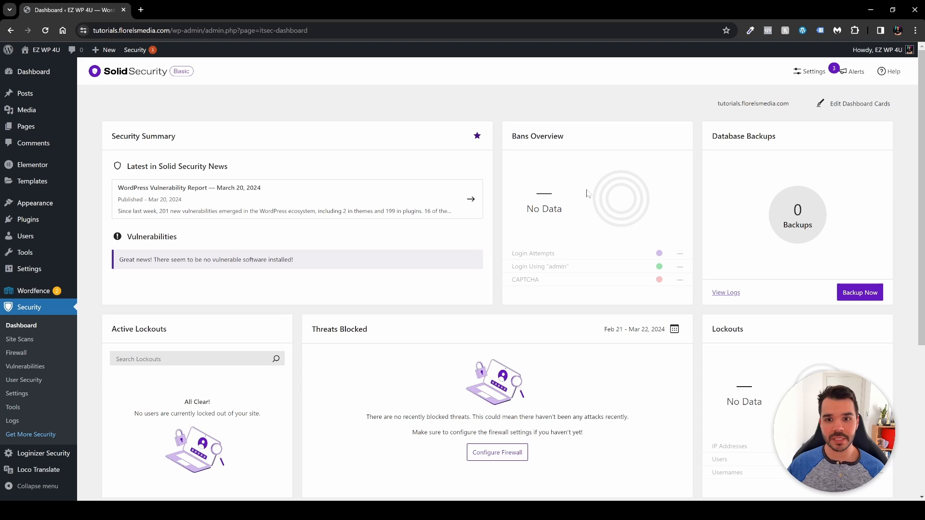
{"action": "scroll", "coordinate": [776, 150], "scroll_direction": "down", "scroll_amount": 4}
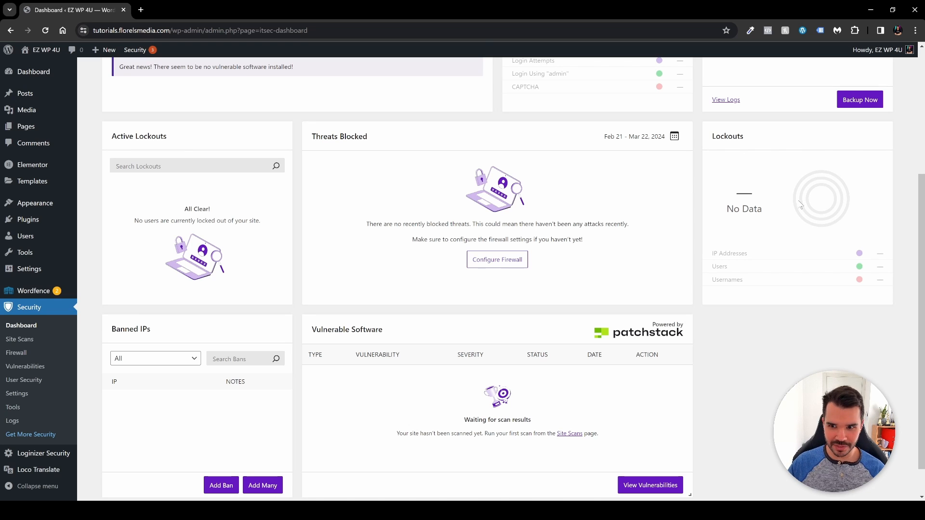
{"action": "scroll", "coordinate": [806, 216], "scroll_direction": "down", "scroll_amount": 1}
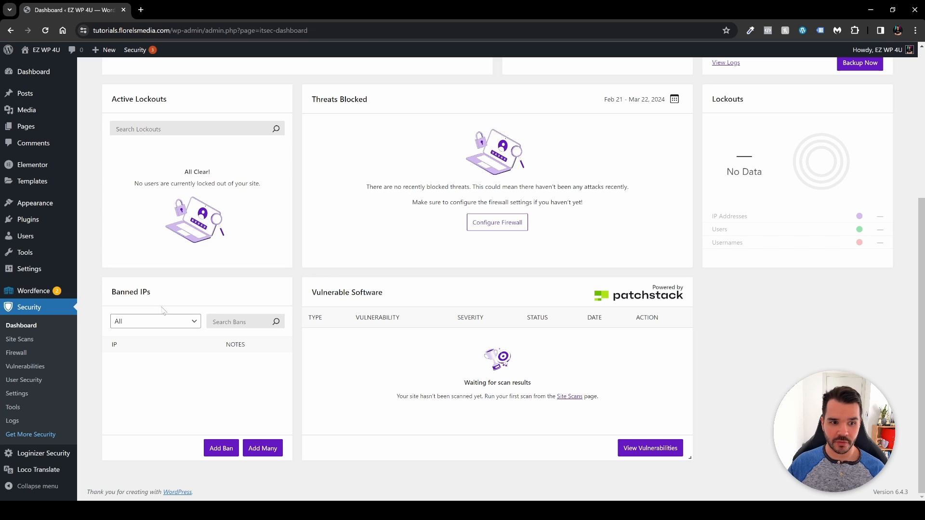